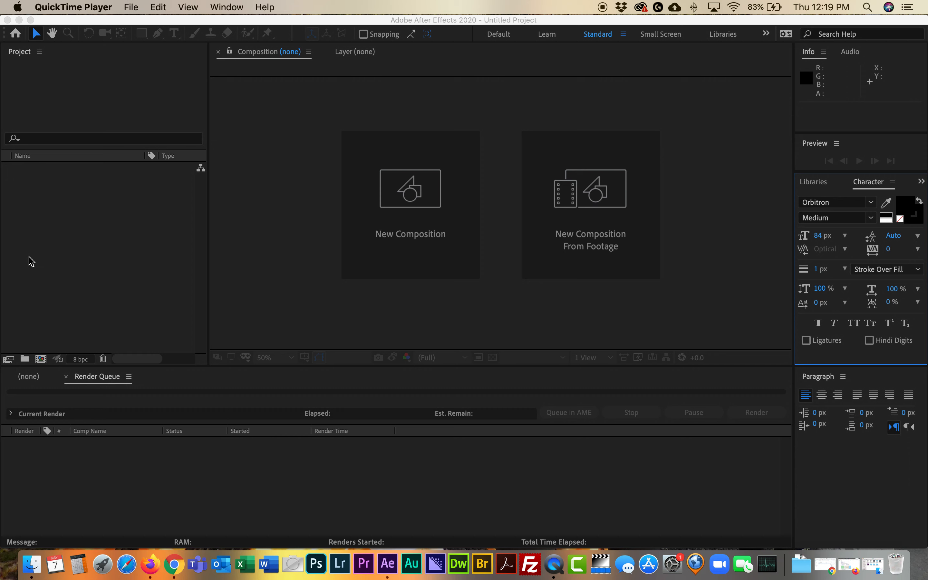
Browse the desktop's SFMN folder and its SFMN After Effects Project subfolder in Finder, and minimize the window
{"action": "left_click", "coordinate": [878, 572]}
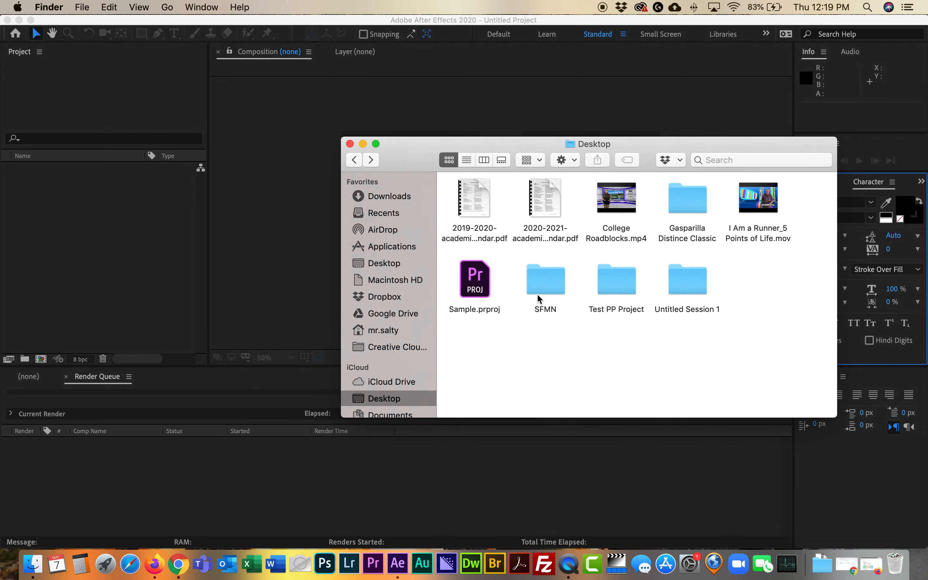
{"action": "left_click", "coordinate": [539, 298]}
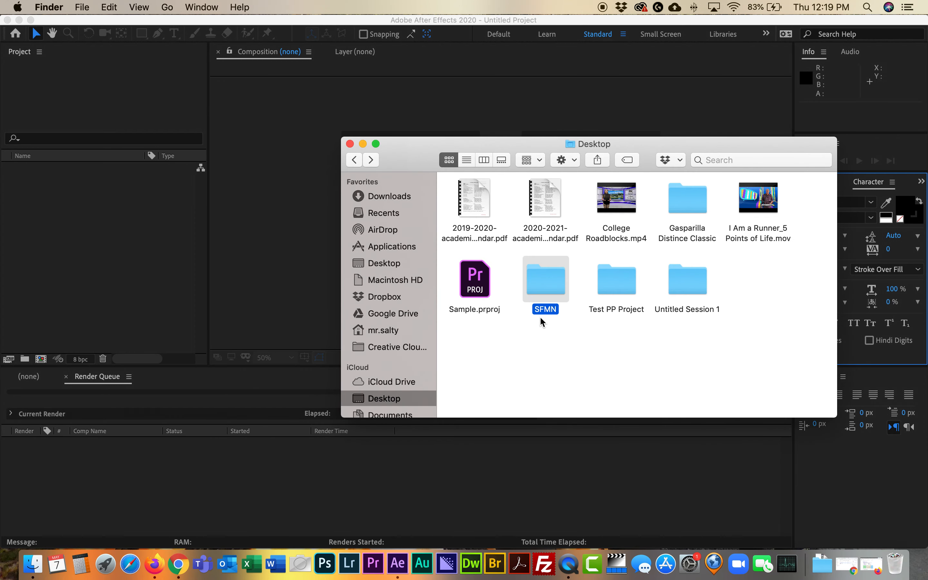
{"action": "double_click", "coordinate": [541, 291]}
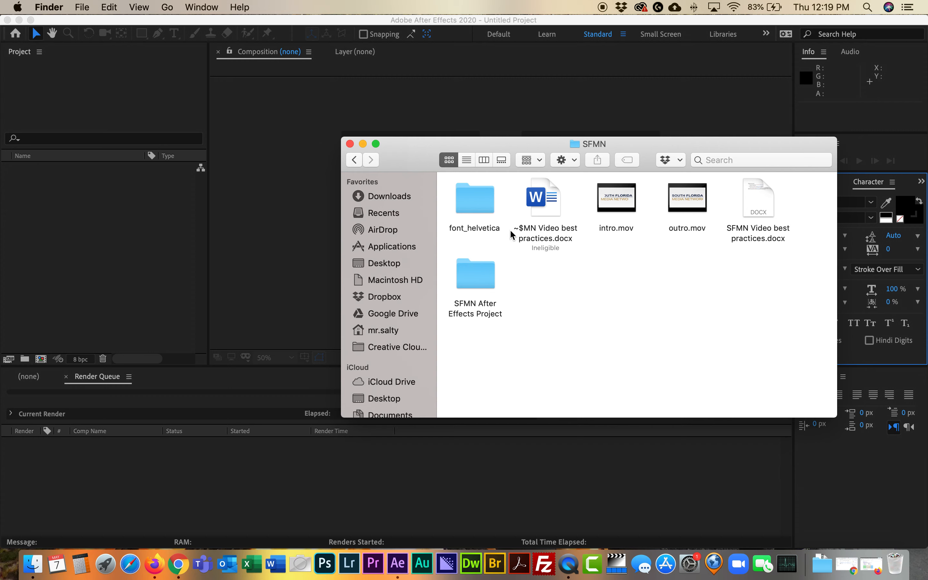
{"action": "double_click", "coordinate": [479, 285]}
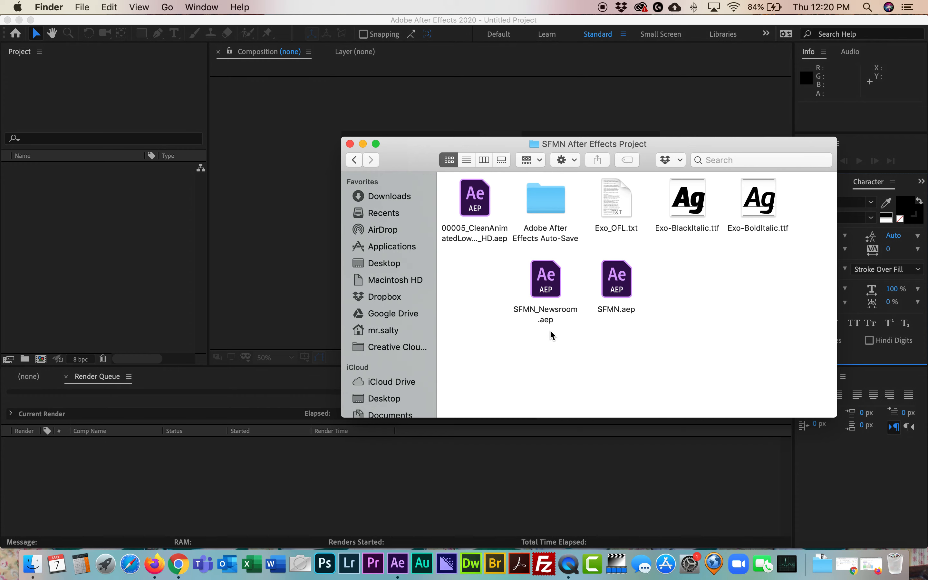
{"action": "left_click", "coordinate": [363, 144]}
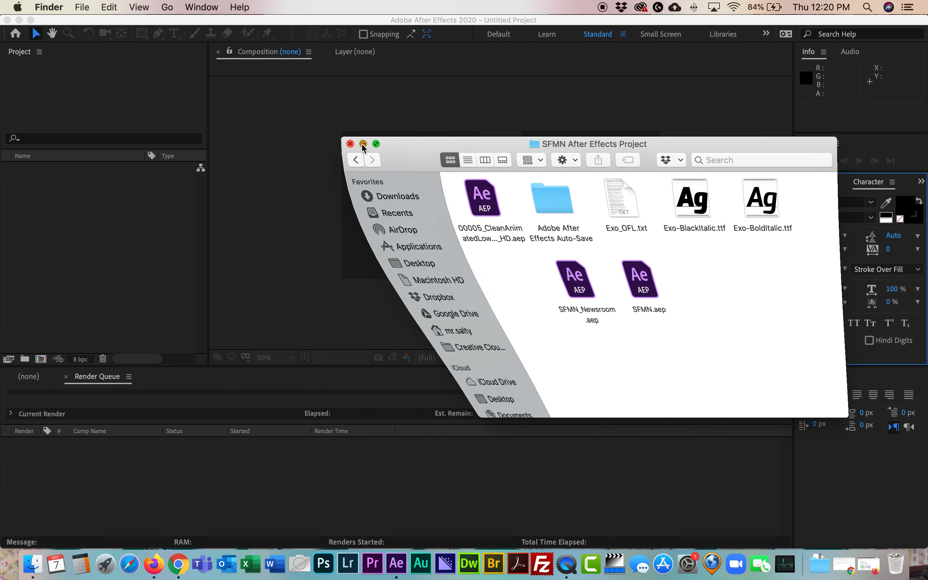
Switch to After Effects and open the SFMN_Newsroom.aep project from the SFMN After Effects Project folder
{"action": "left_click", "coordinate": [293, 287]}
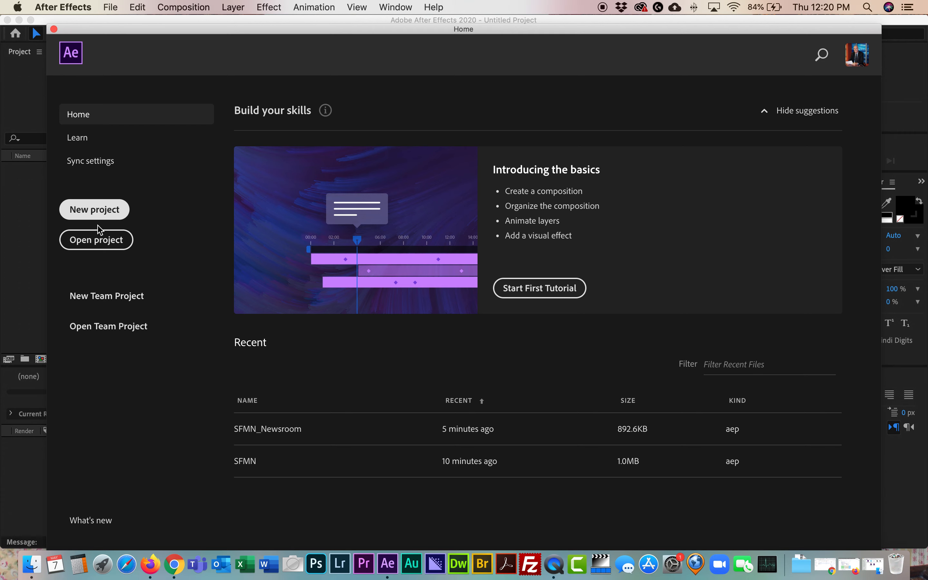
{"action": "left_click", "coordinate": [105, 242]}
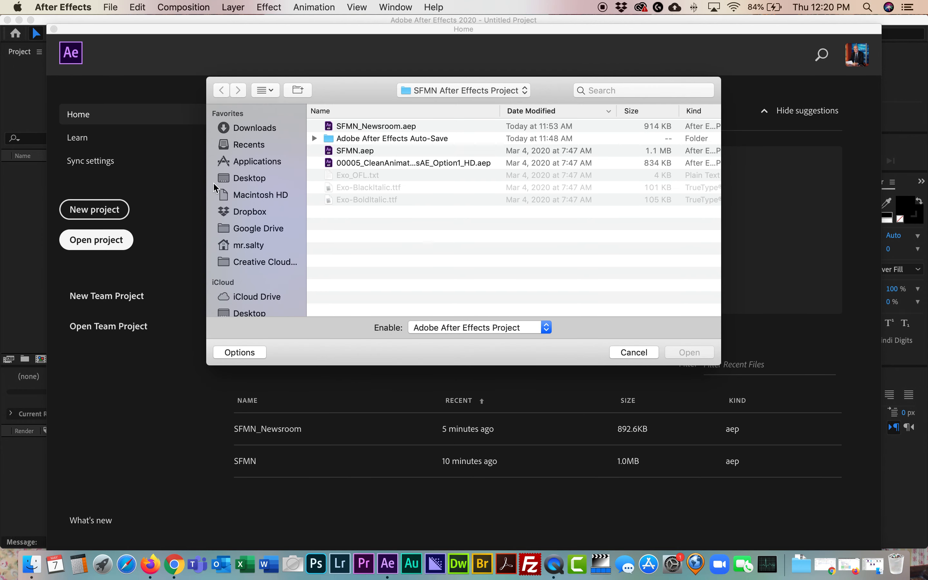
{"action": "left_click", "coordinate": [362, 127]}
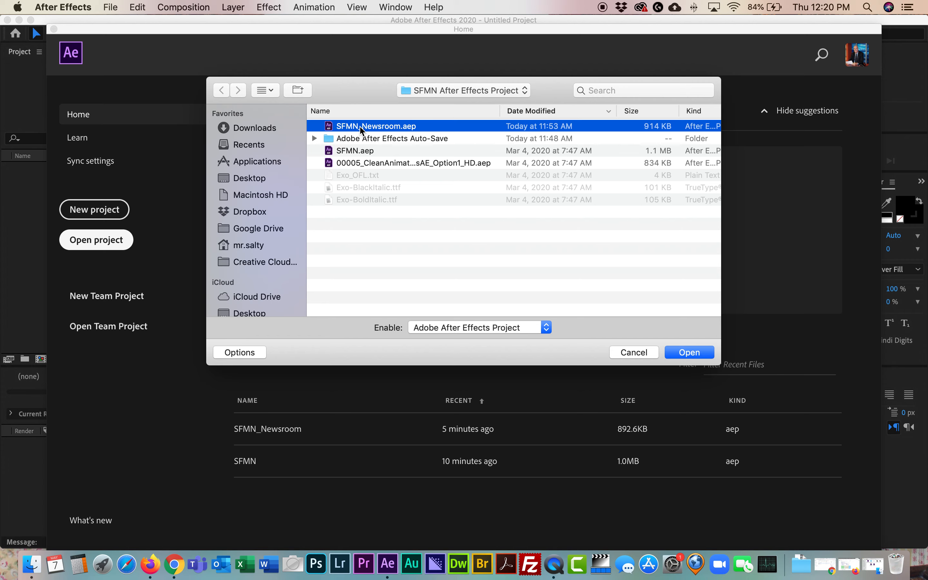
{"action": "left_click", "coordinate": [689, 352]}
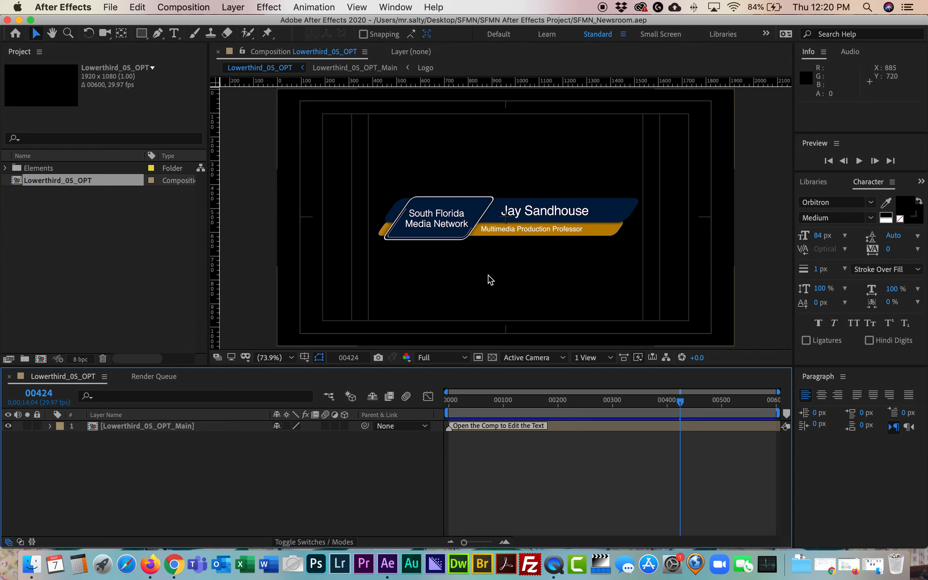
Open the nested Lowerthird_05_OPT_Main composition and replace the lower third's name line with the new person's full name
{"action": "left_click", "coordinate": [474, 431]}
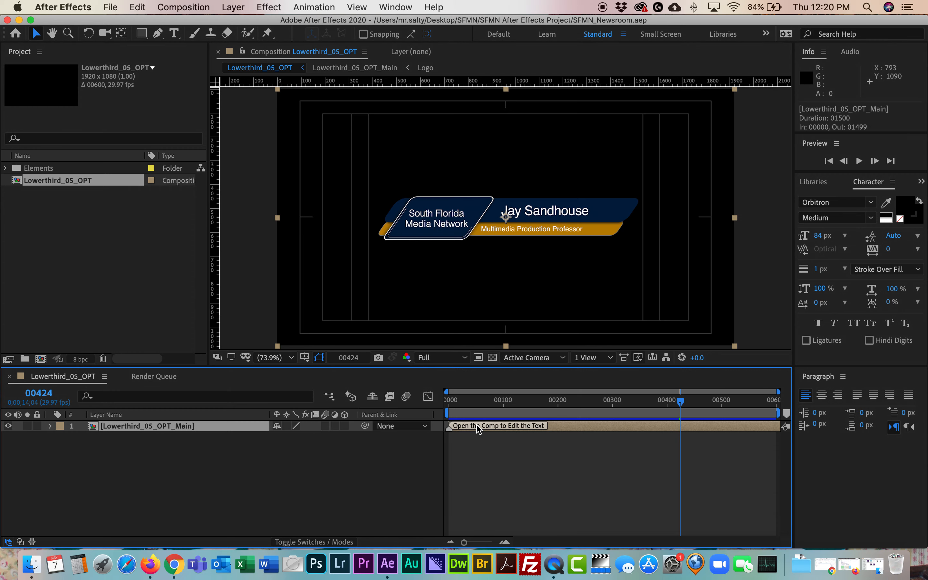
{"action": "double_click", "coordinate": [478, 427]}
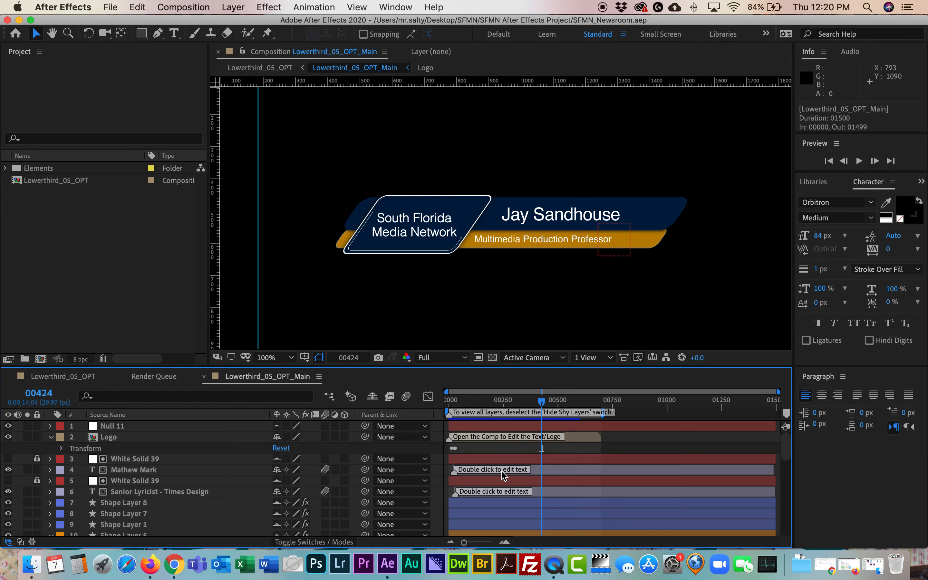
{"action": "left_click", "coordinate": [492, 476]}
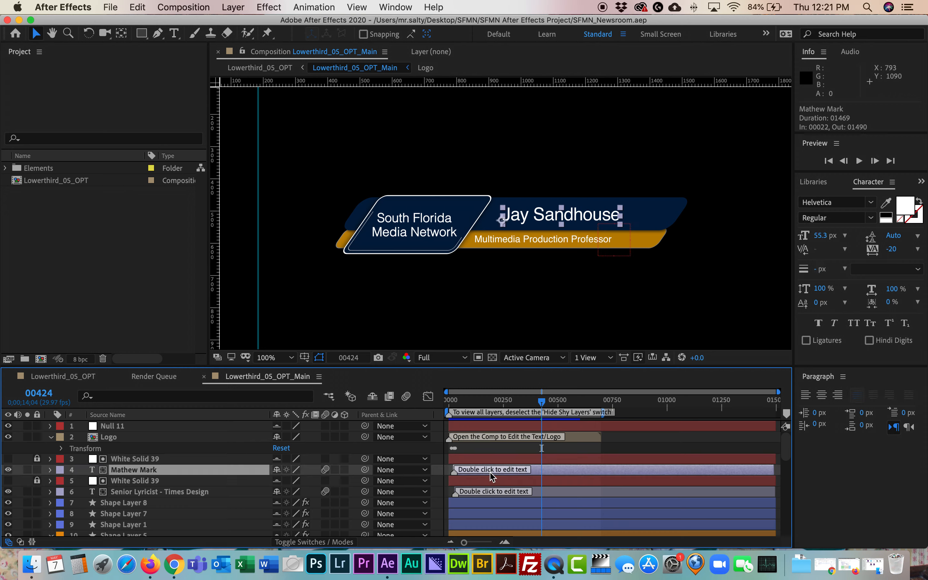
{"action": "left_click", "coordinate": [490, 500]}
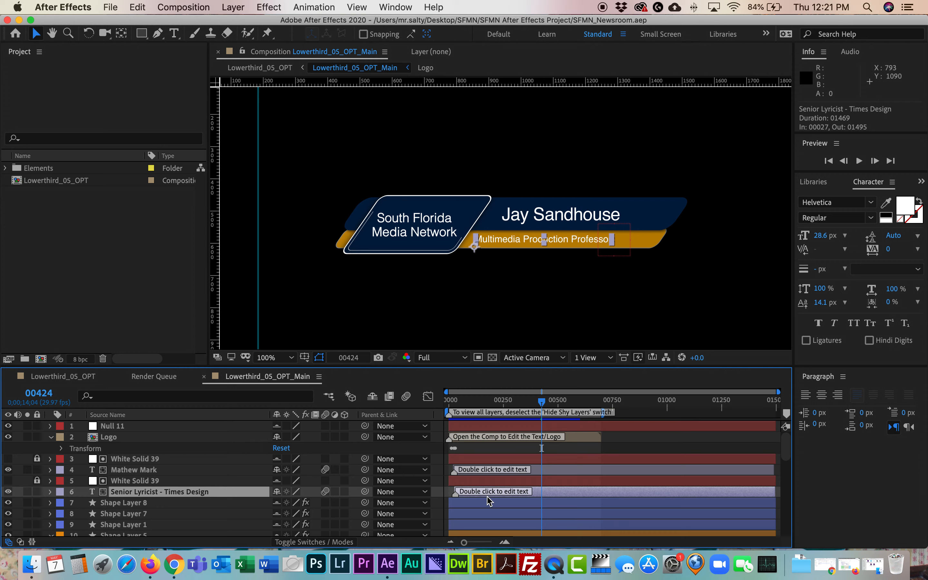
{"action": "left_click", "coordinate": [485, 477]}
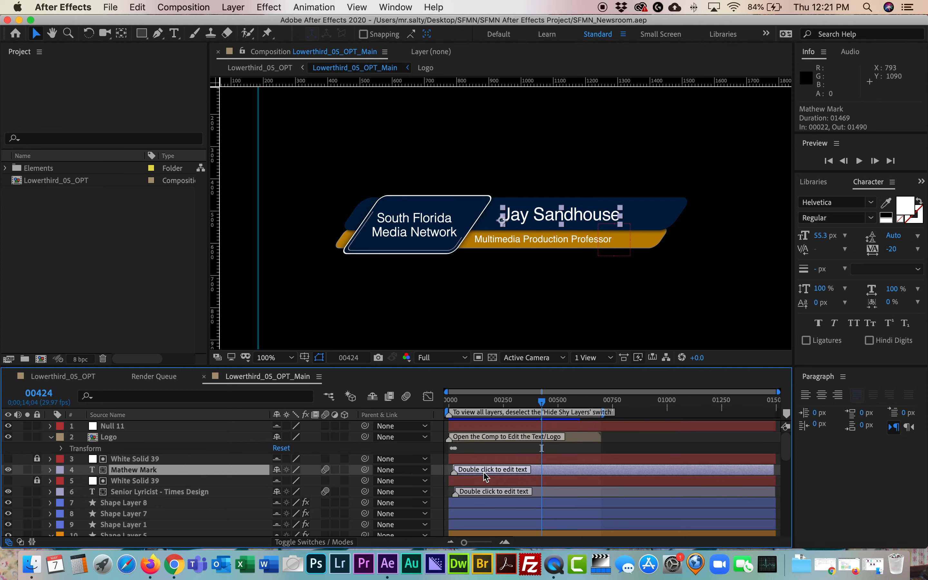
{"action": "double_click", "coordinate": [484, 477]}
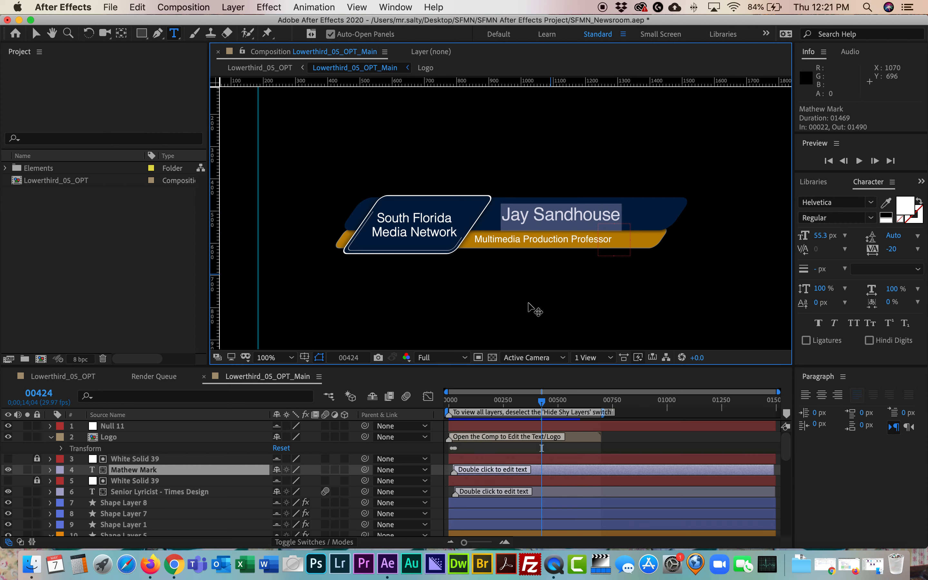
{"action": "type", "text": "A"}
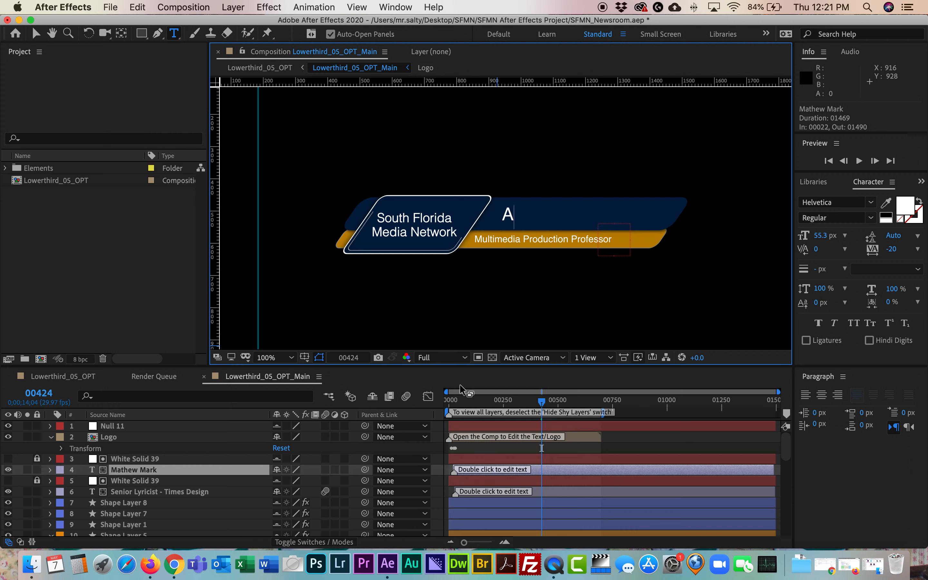
{"action": "type", "text": "ndy Taylor"}
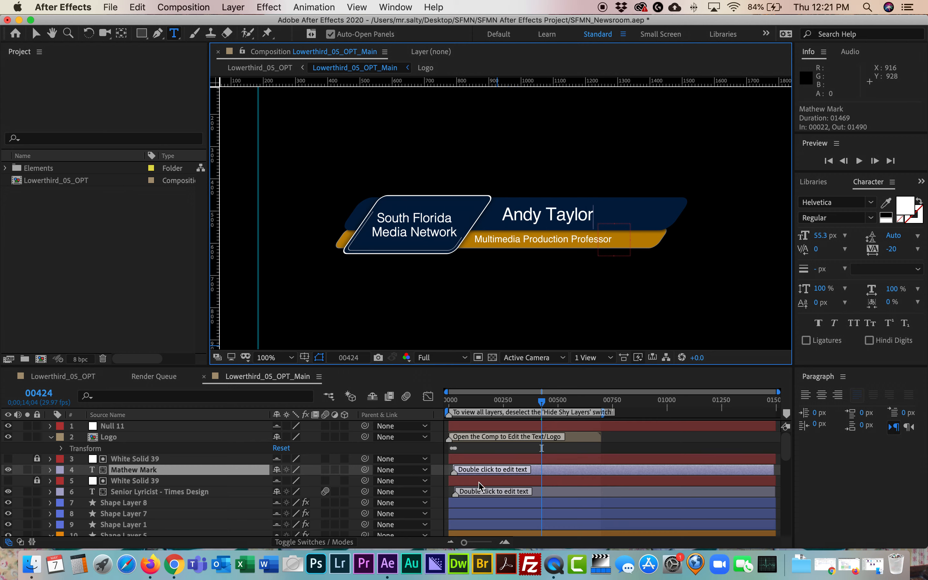
Replace the lower third's job title line with "Mayberry Sheriff"
{"action": "left_click", "coordinate": [484, 493]}
{"action": "double_click", "coordinate": [484, 493]}
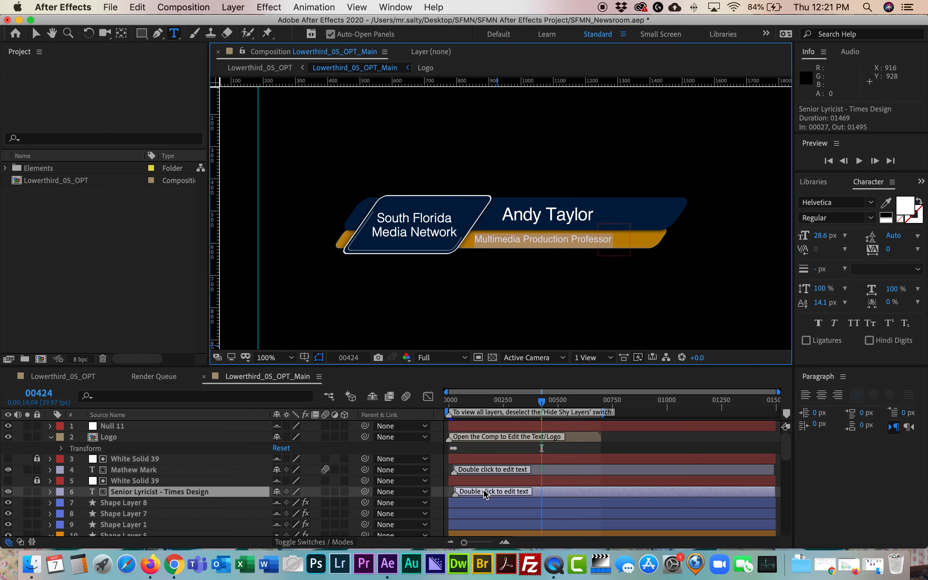
{"action": "type", "text": "May"}
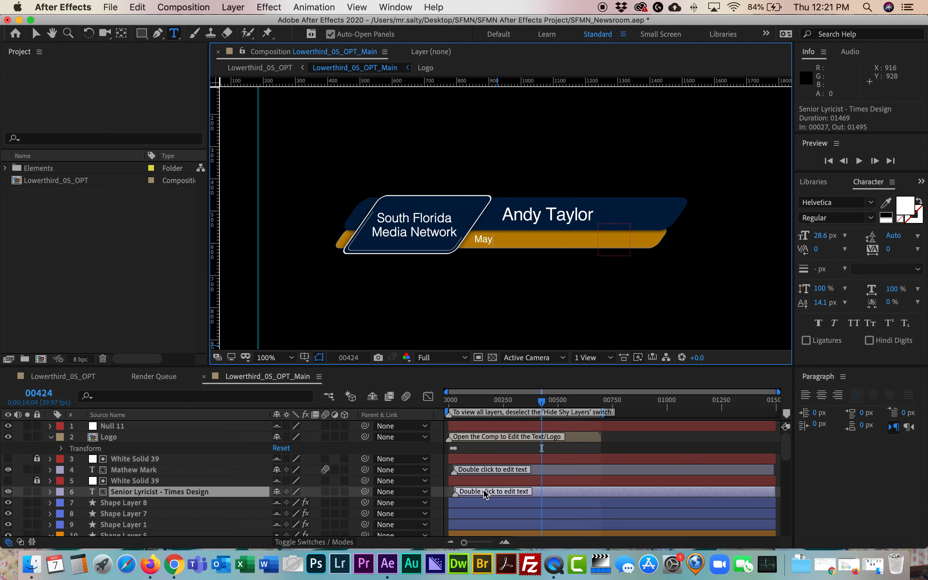
{"action": "type", "text": "berry Sheriff"}
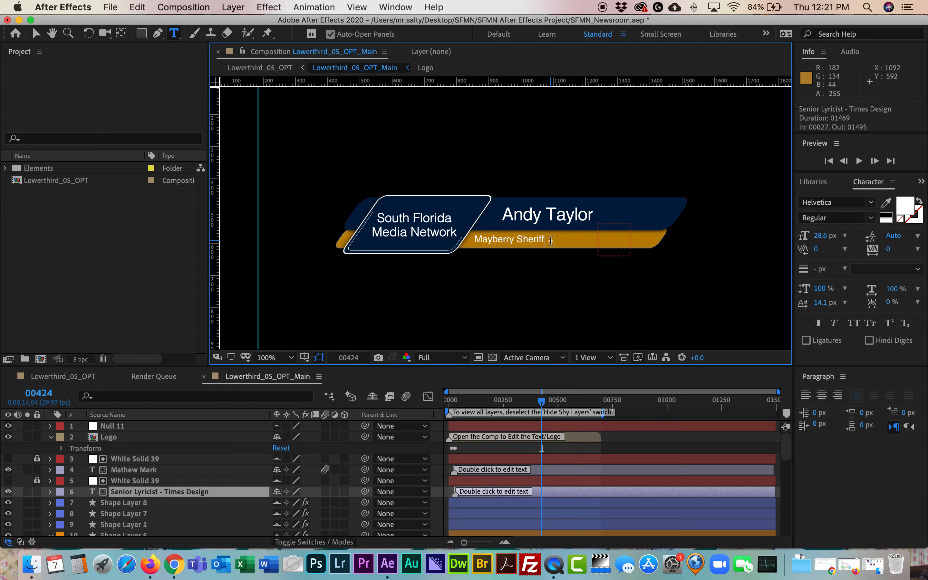
Try a font size of 35 px on the "Mayberry Sheriff" text and undo it
{"action": "left_click", "coordinate": [469, 240], "text": "shift"}
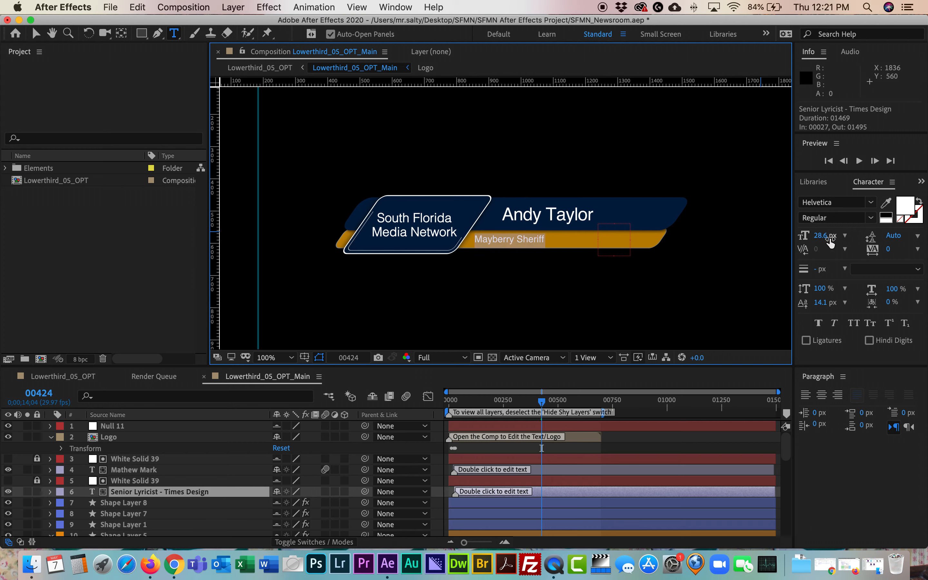
{"action": "mouse_move", "coordinate": [820, 239]}
{"action": "left_mouse_down"}
{"action": "mouse_move", "coordinate": [859, 235]}
{"action": "mouse_move", "coordinate": [823, 235]}
{"action": "left_mouse_up"}
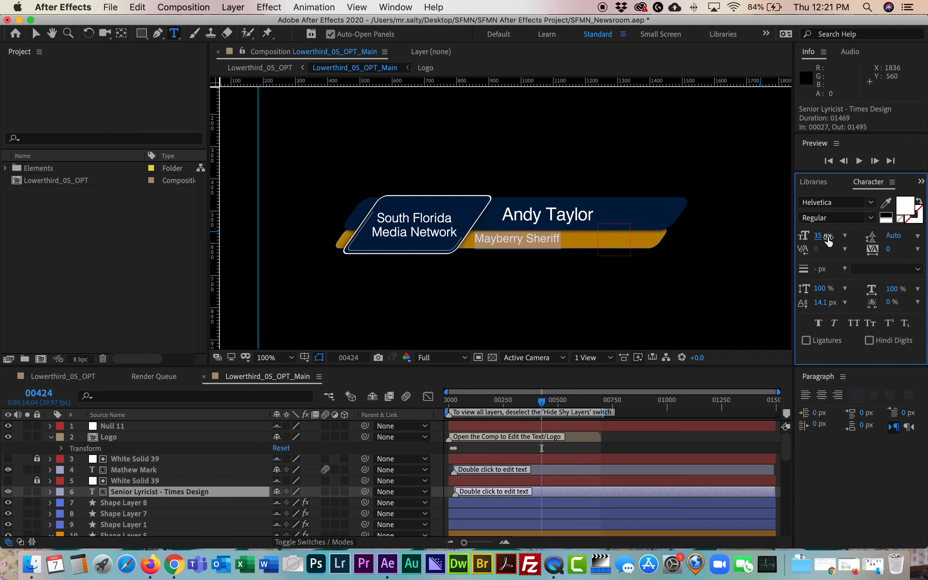
{"action": "key", "text": "super+z"}
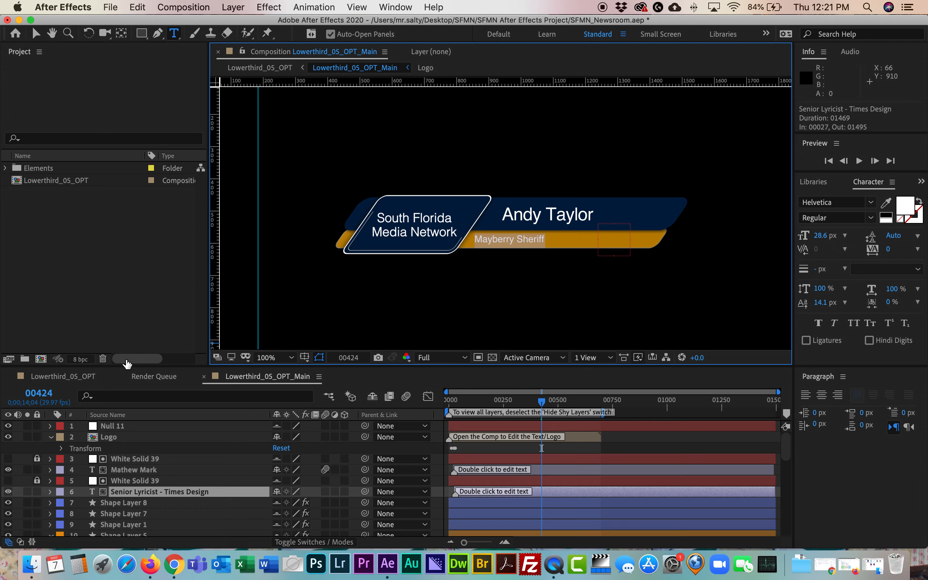
Return to the Lowerthird_05_OPT composition and preview the lower-third animation from frame 0
{"action": "left_click", "coordinate": [67, 376]}
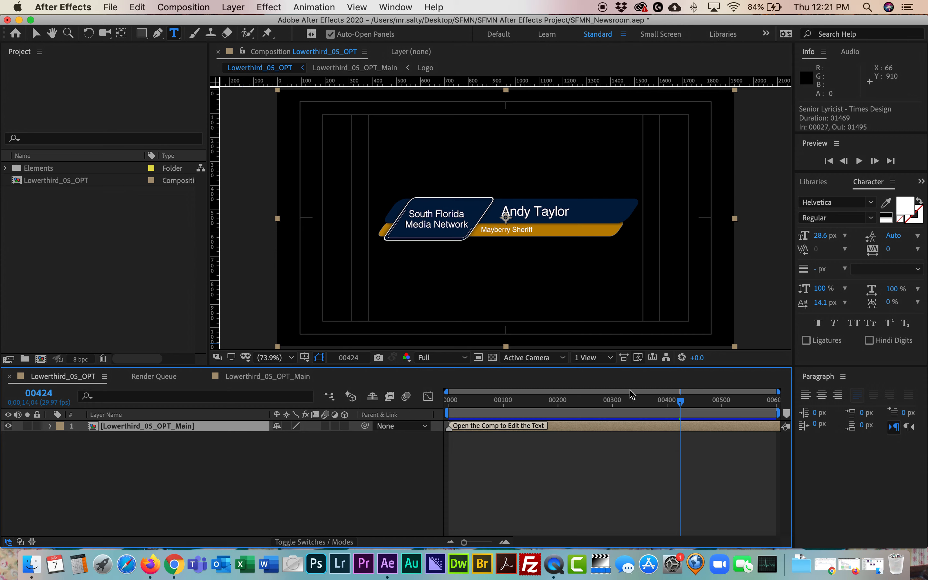
{"action": "left_click_drag", "start_coordinate": [679, 403], "coordinate": [416, 411]}
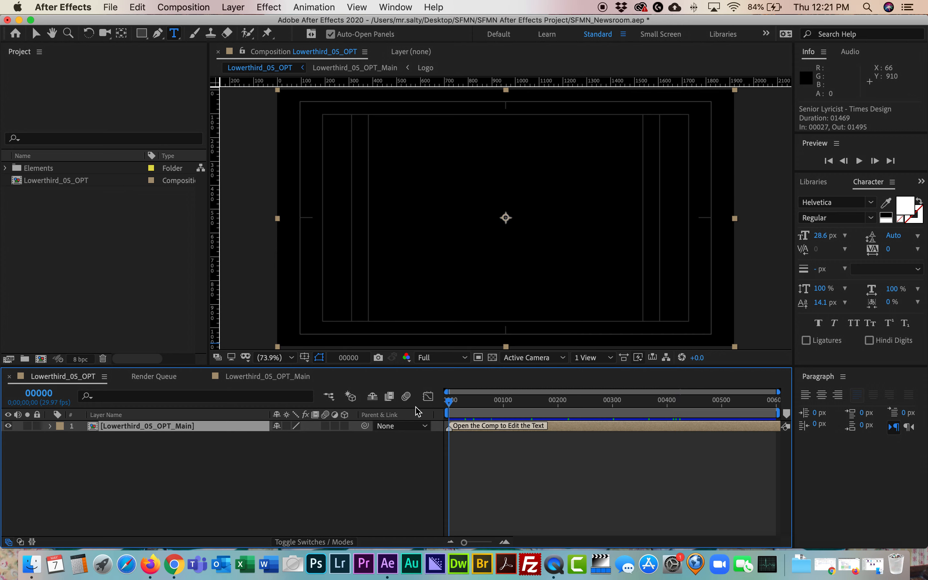
{"action": "key", "text": "space"}
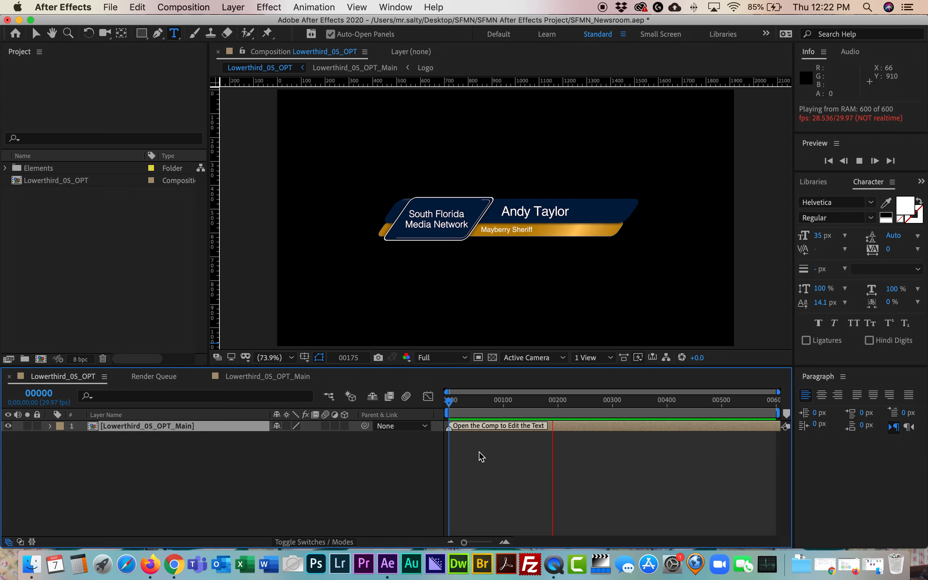
{"action": "key", "text": "space"}
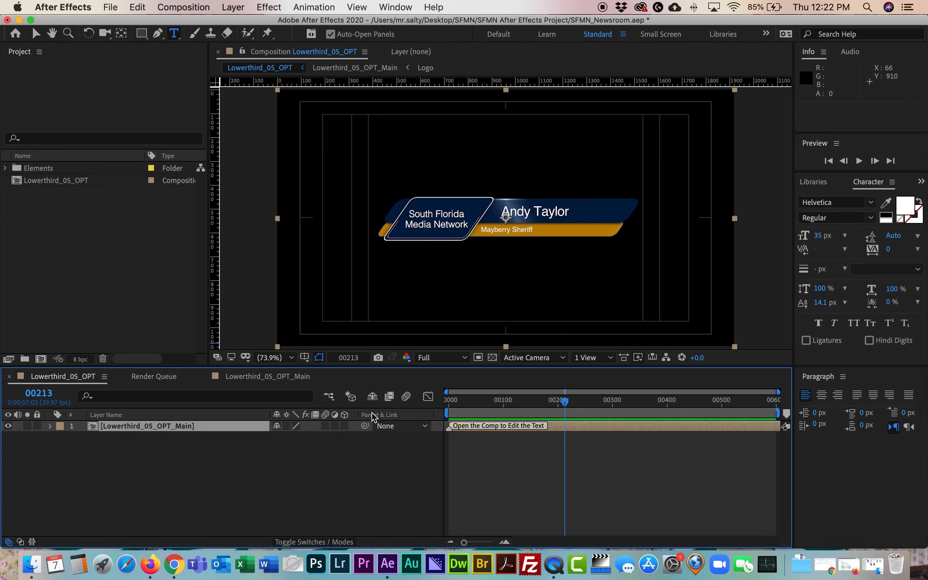
Add the Lowerthird_05_OPT composition to the render queue
{"action": "left_click", "coordinate": [109, 8]}
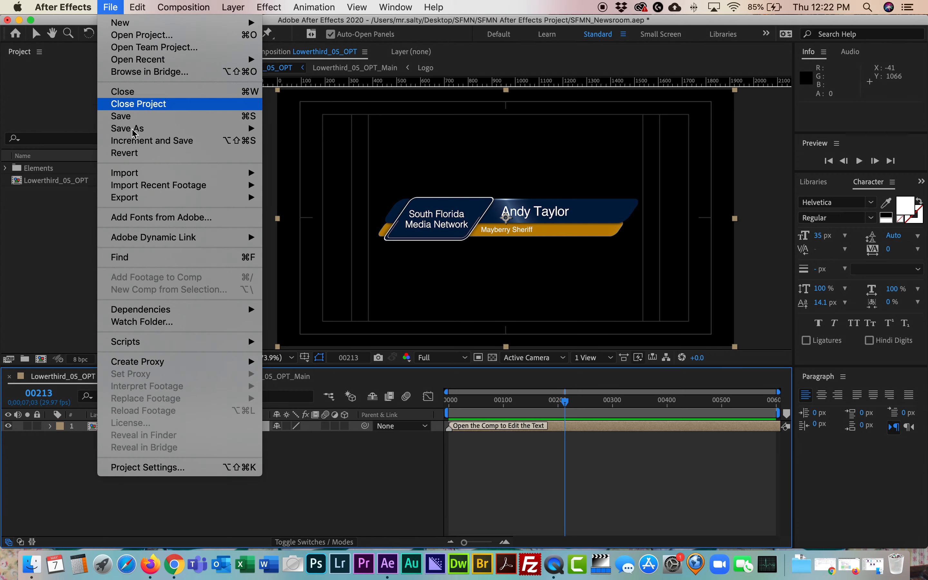
{"action": "mouse_move", "coordinate": [141, 203]}
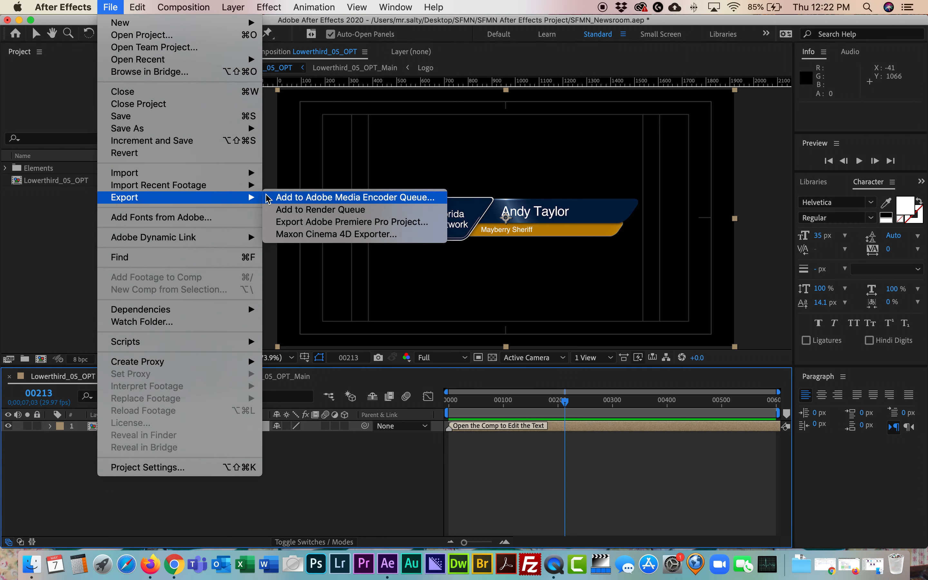
{"action": "left_click", "coordinate": [295, 211]}
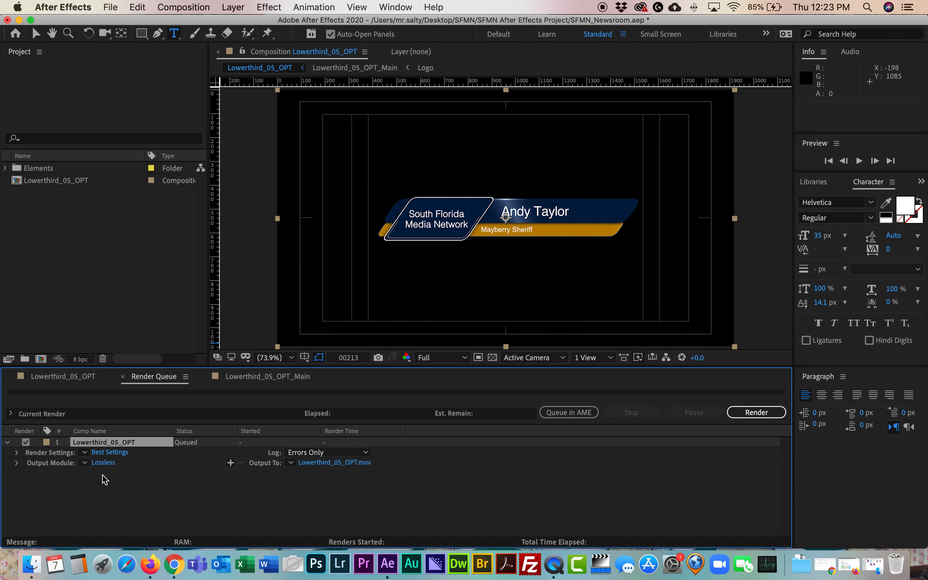
Open the queued item's output module settings and set the video channels to RGB + Alpha
{"action": "left_click", "coordinate": [99, 463]}
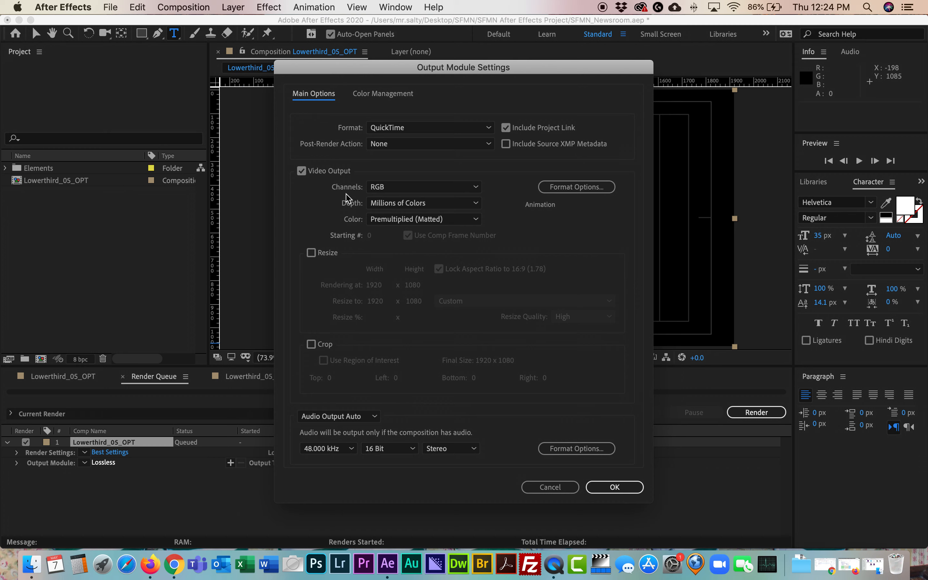
{"action": "left_click", "coordinate": [432, 187]}
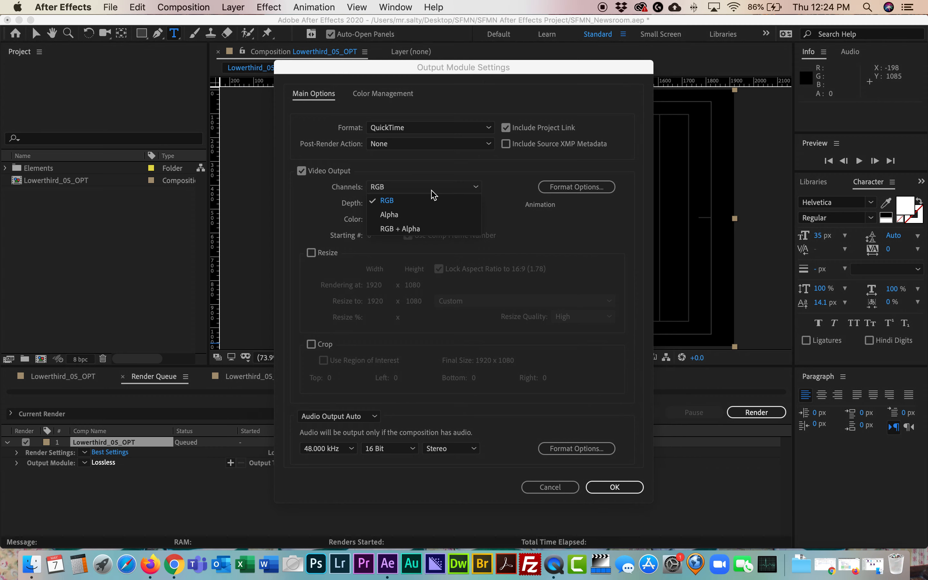
{"action": "left_click", "coordinate": [399, 229]}
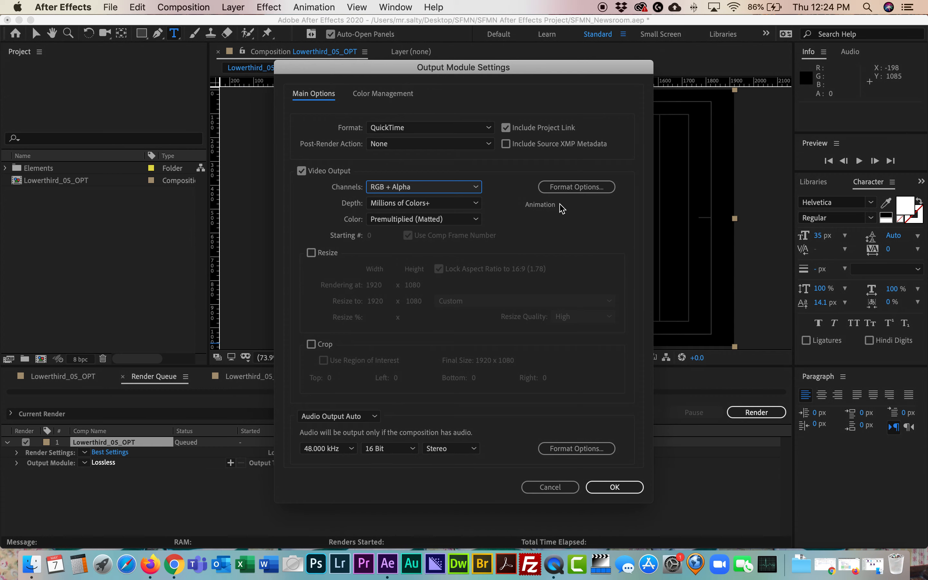
Review the available video codecs in the QuickTime format options, keep Animation, and accept the output module settings
{"action": "left_click", "coordinate": [576, 188]}
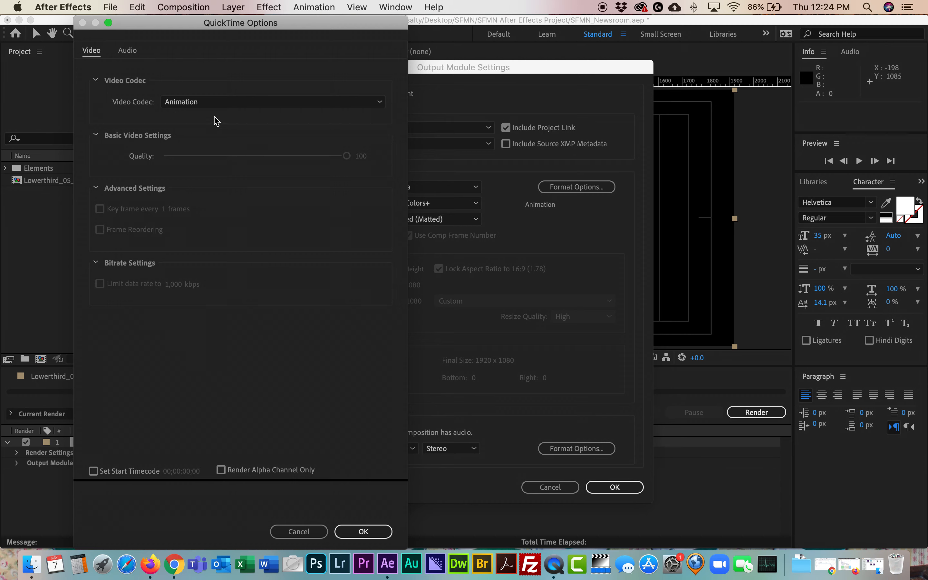
{"action": "left_click", "coordinate": [380, 106]}
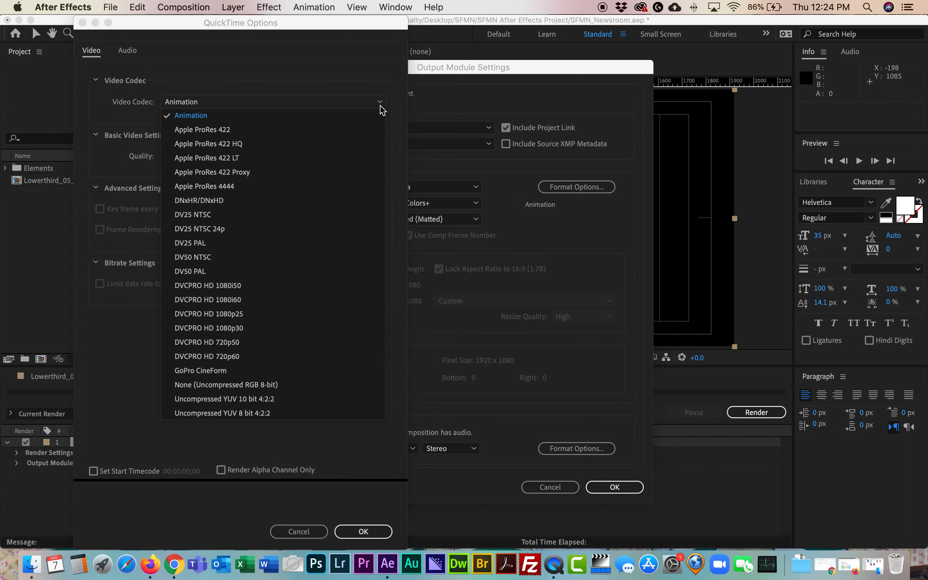
{"action": "left_click", "coordinate": [293, 94]}
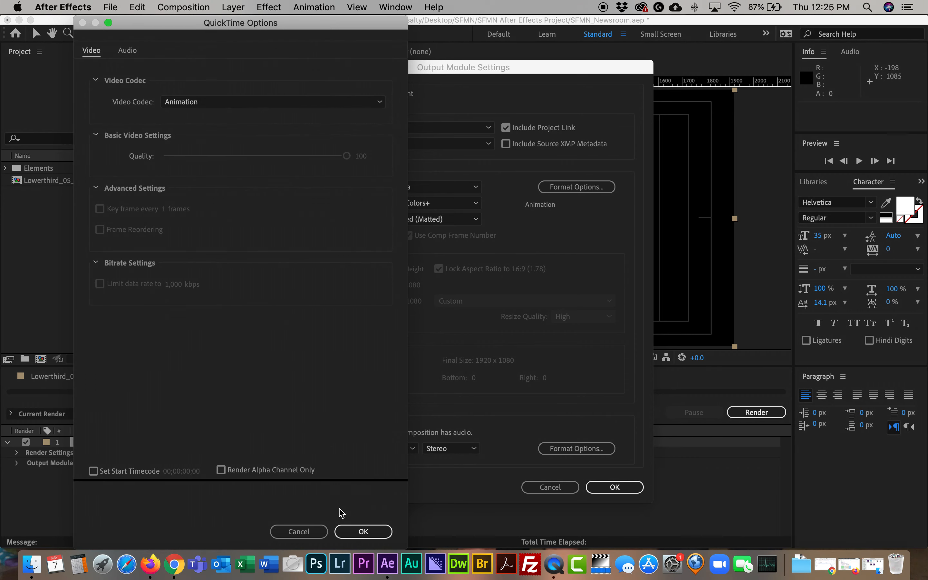
{"action": "left_click", "coordinate": [351, 532]}
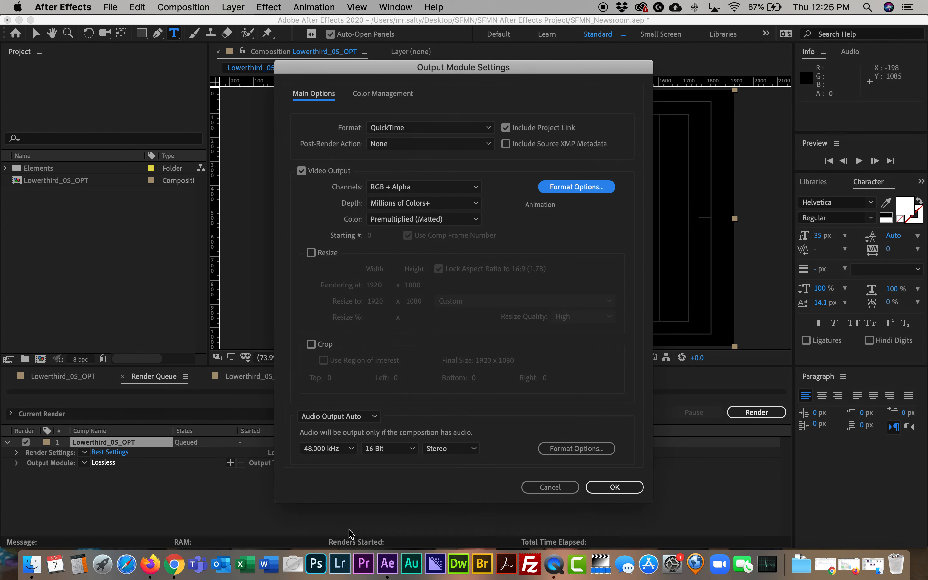
{"action": "left_click", "coordinate": [600, 492]}
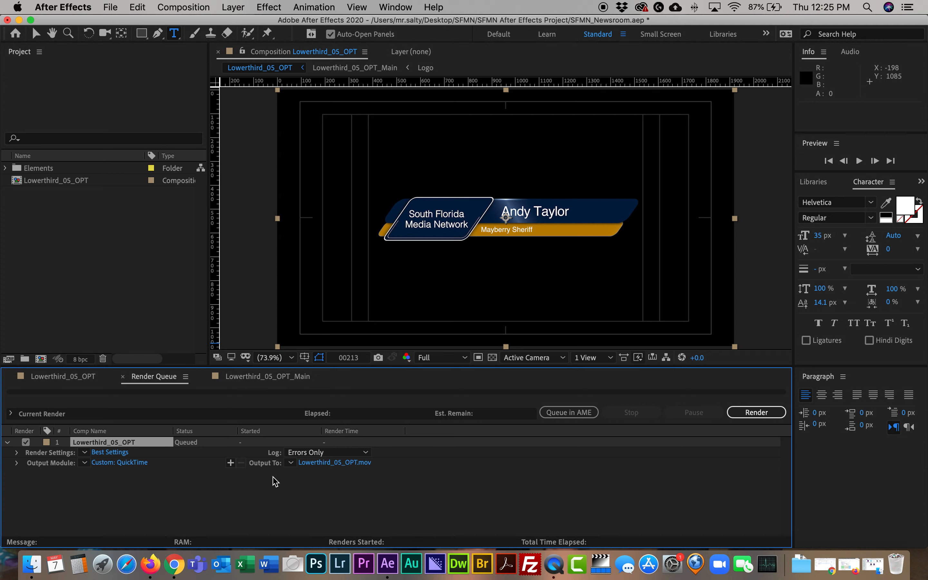
Name the output movie after the person on the lower third, save it in the SFMN After Effects Project folder, and render it
{"action": "left_click", "coordinate": [321, 462]}
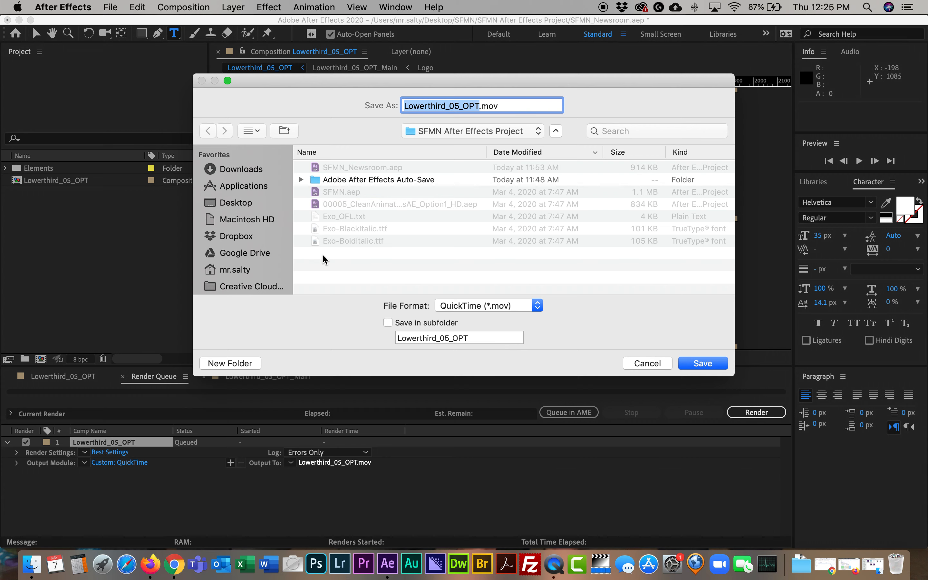
{"action": "type", "text": "A"}
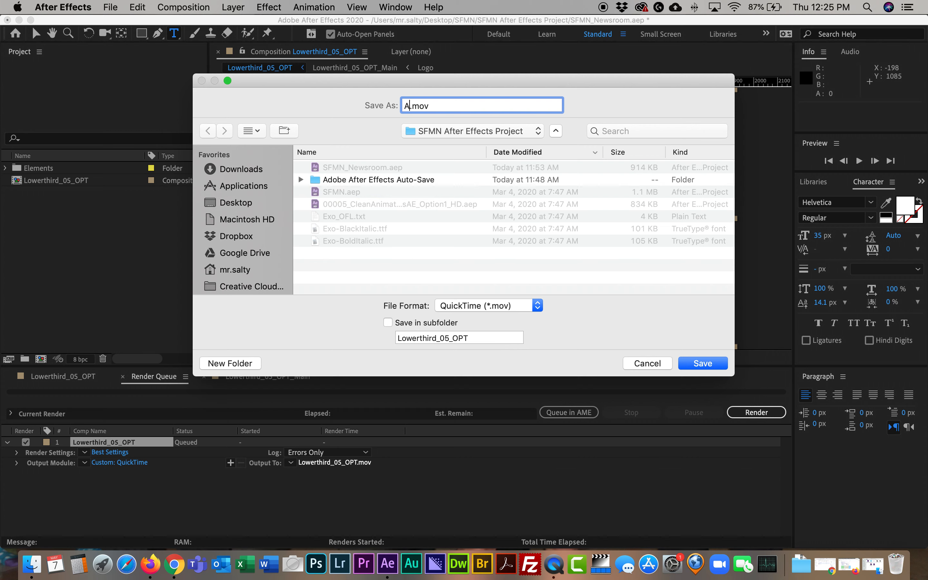
{"action": "type", "text": "ndy Taylor"}
{"action": "left_click", "coordinate": [701, 363]}
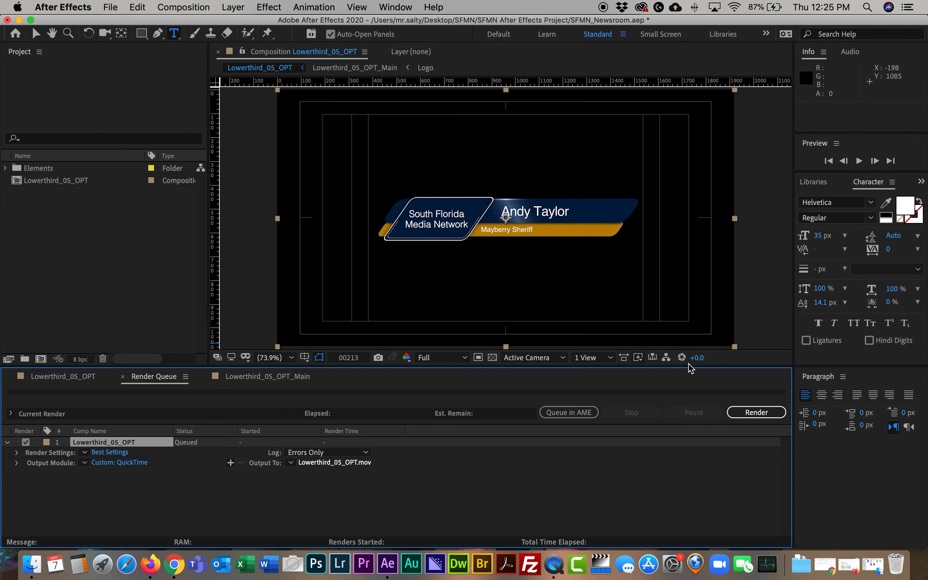
{"action": "left_click", "coordinate": [738, 415]}
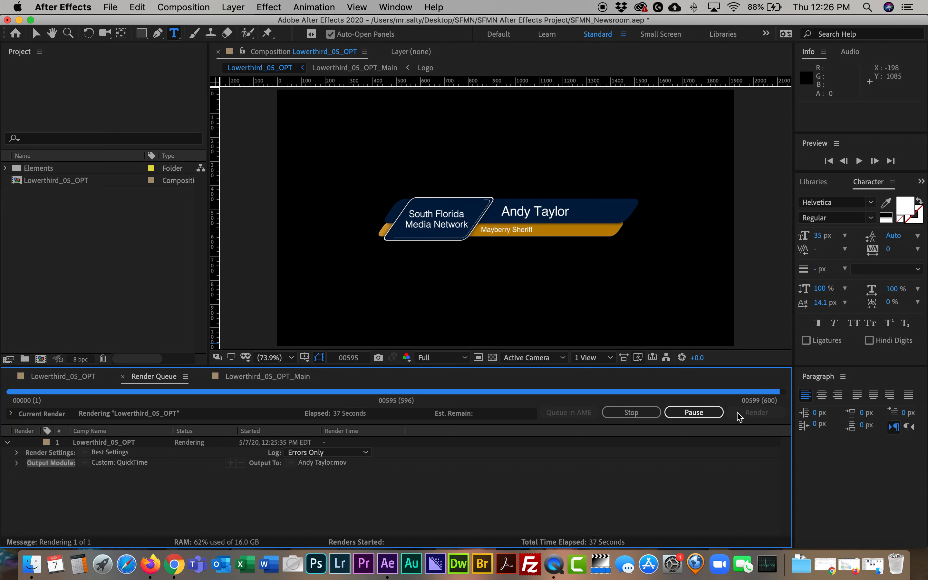
Switch to the desktop and open the rendered lower-third movie from the SFMN After Effects Project folder inside SFMN
{"action": "key", "text": "F11"}
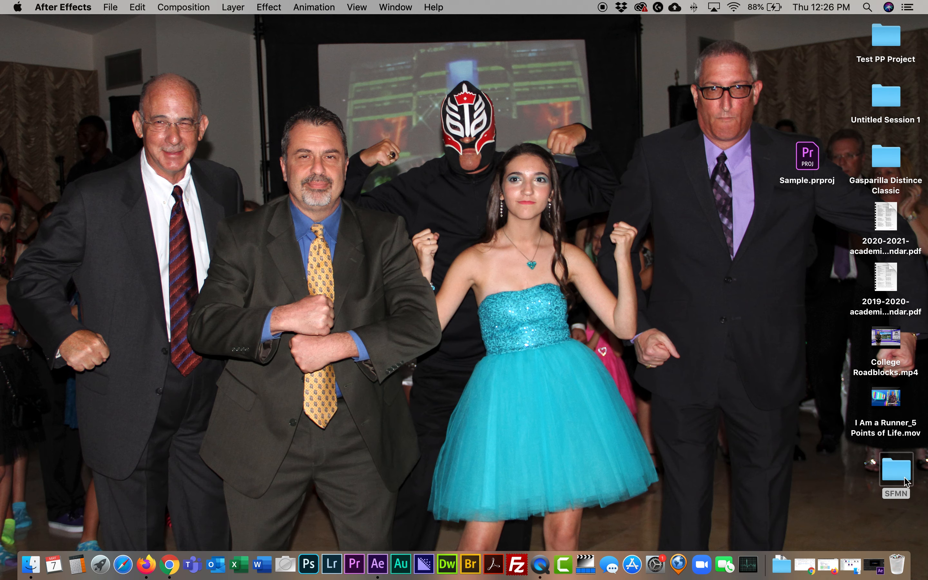
{"action": "left_click", "coordinate": [898, 475]}
{"action": "double_click", "coordinate": [898, 477]}
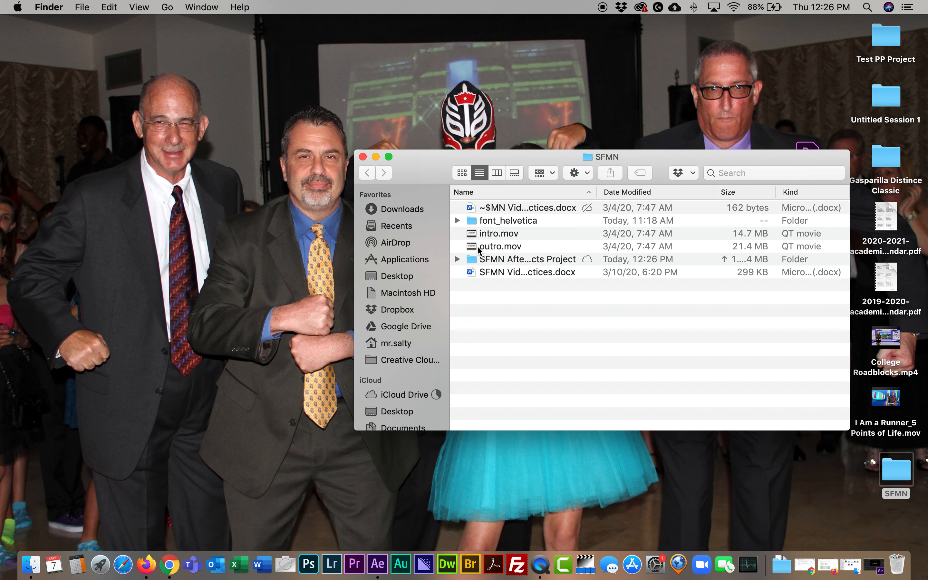
{"action": "double_click", "coordinate": [476, 260]}
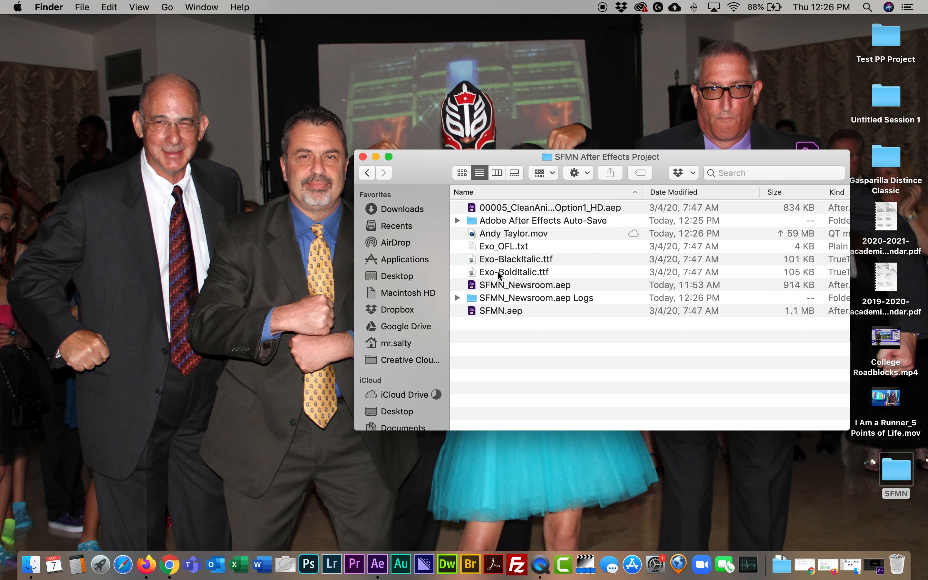
{"action": "left_click", "coordinate": [497, 233]}
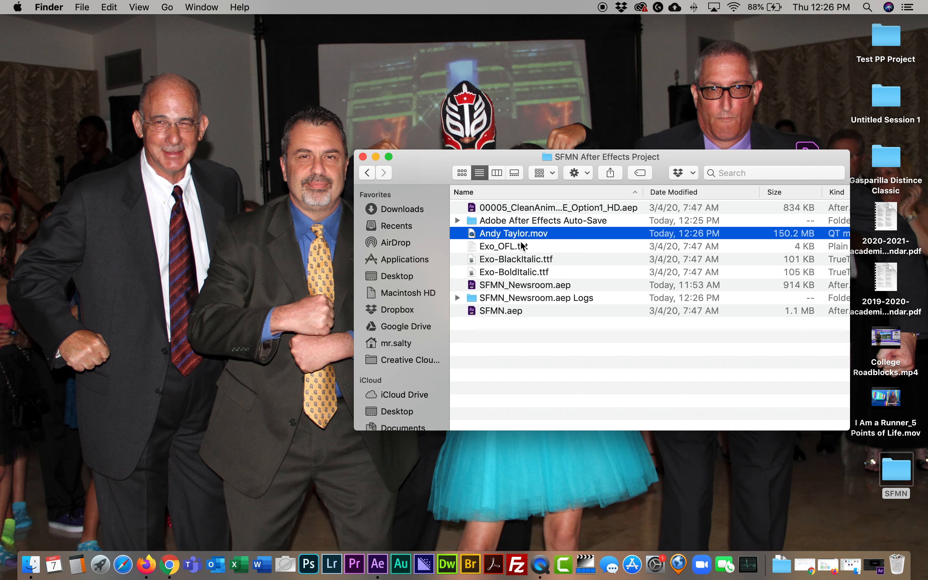
{"action": "double_click", "coordinate": [473, 234]}
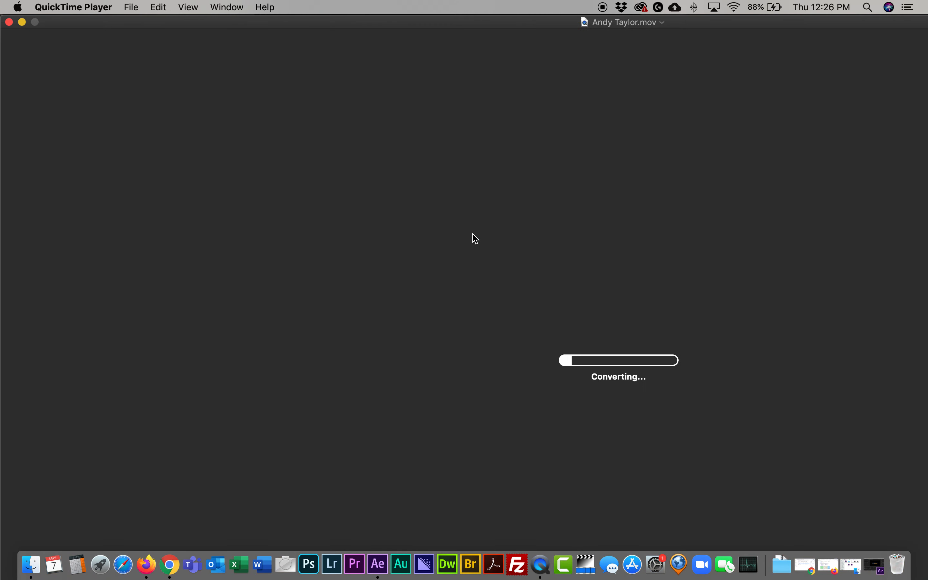